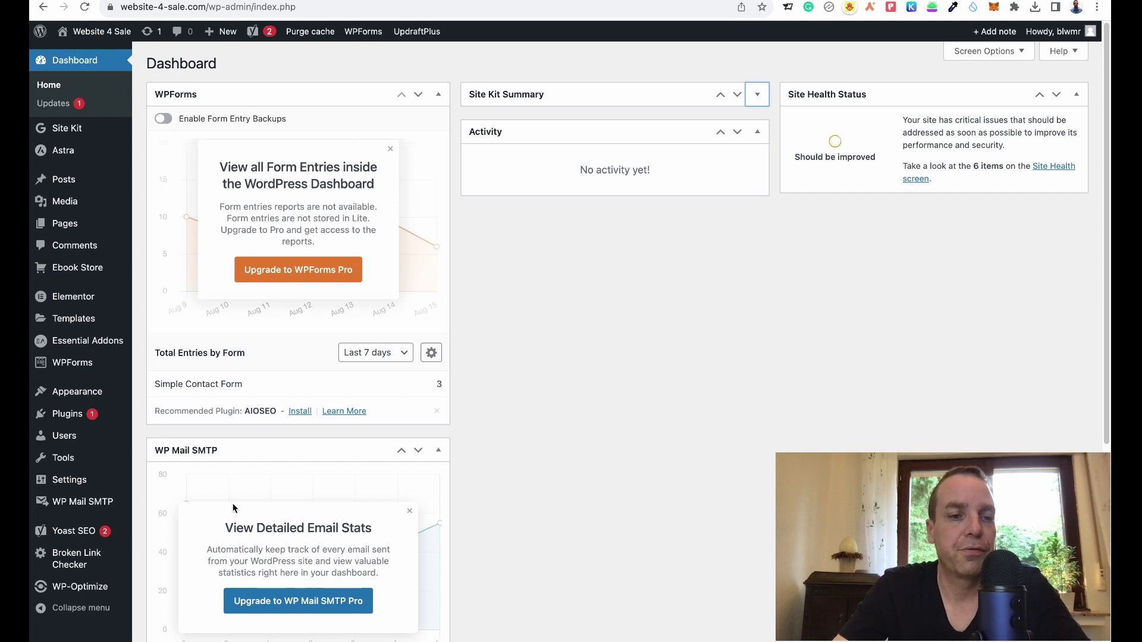
Step: Open the Yoast SEO tools and add a robots.txt rule below the crawl delay: "User-agent: GPTBot" and "Disallow: /"
mouse_move(71, 536)
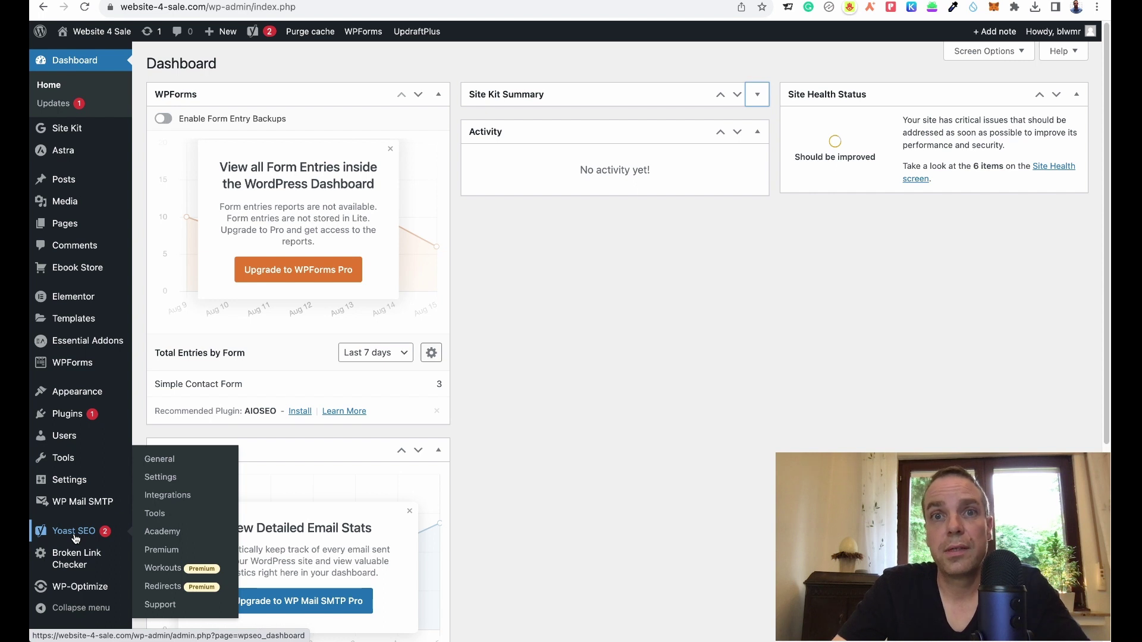
left_click(155, 517)
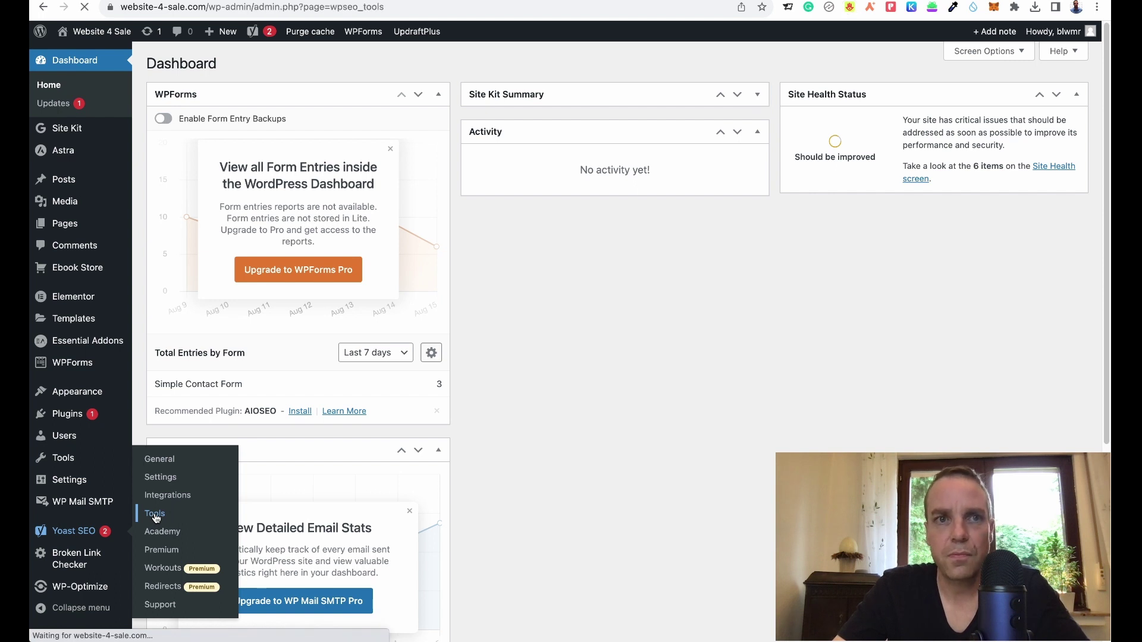
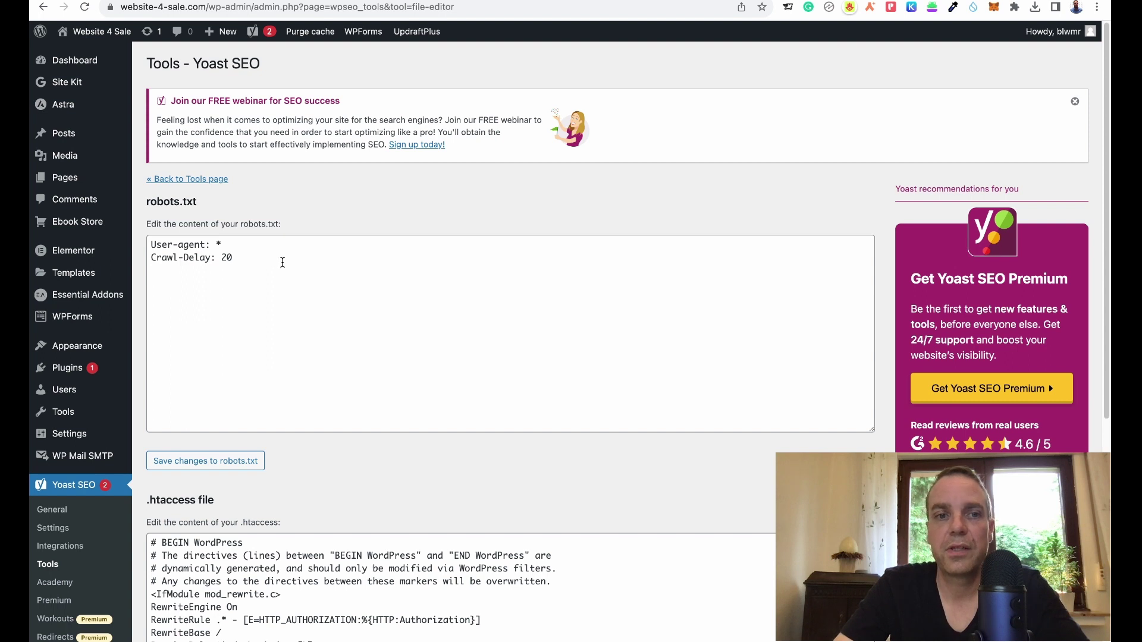
left_click_drag(262, 259, 152, 243)
left_click(247, 259)
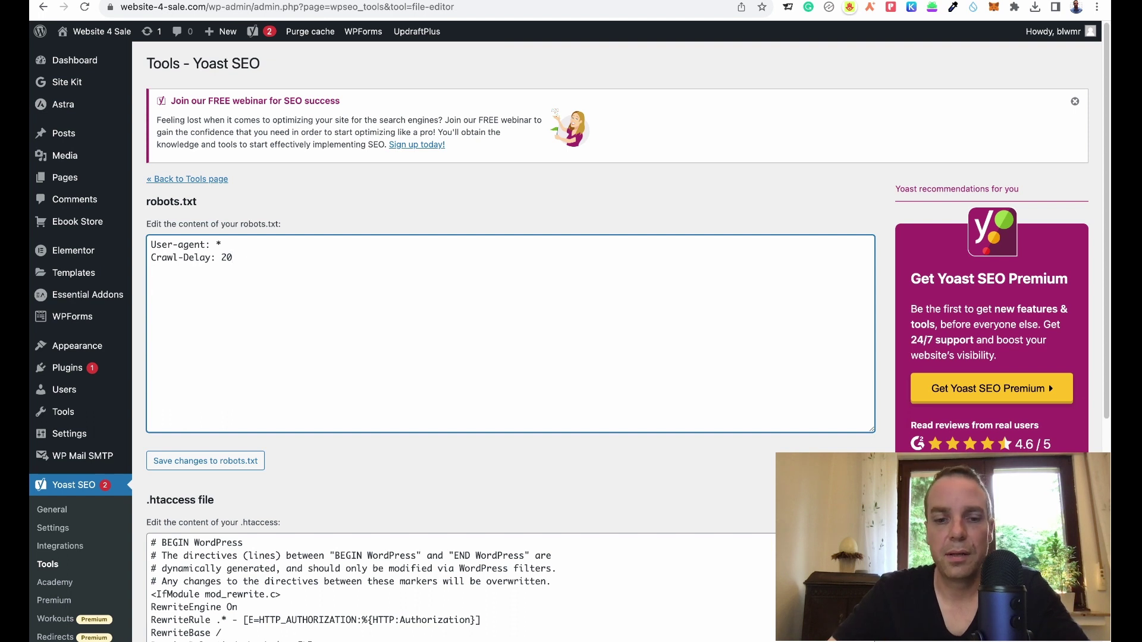
key("Return")
key("Return")
type("User-agent: GPTBot Disallow: /")
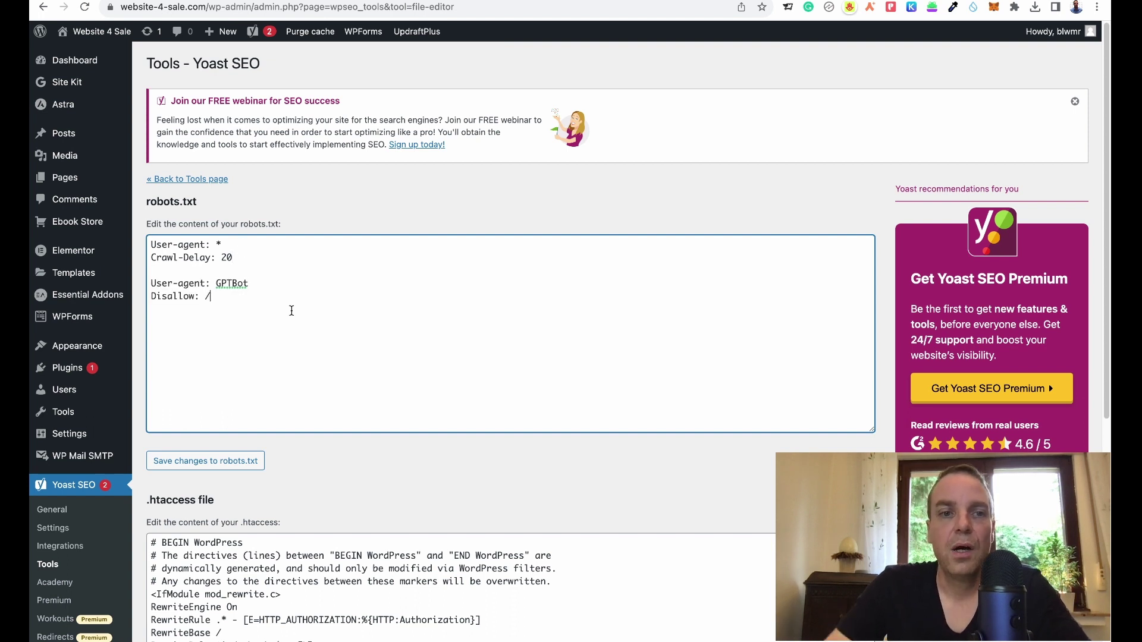
Step: Insert the line "Allow: /Folder1" between the GPTBot user-agent line and its Disallow line in robots.txt
key("Return")
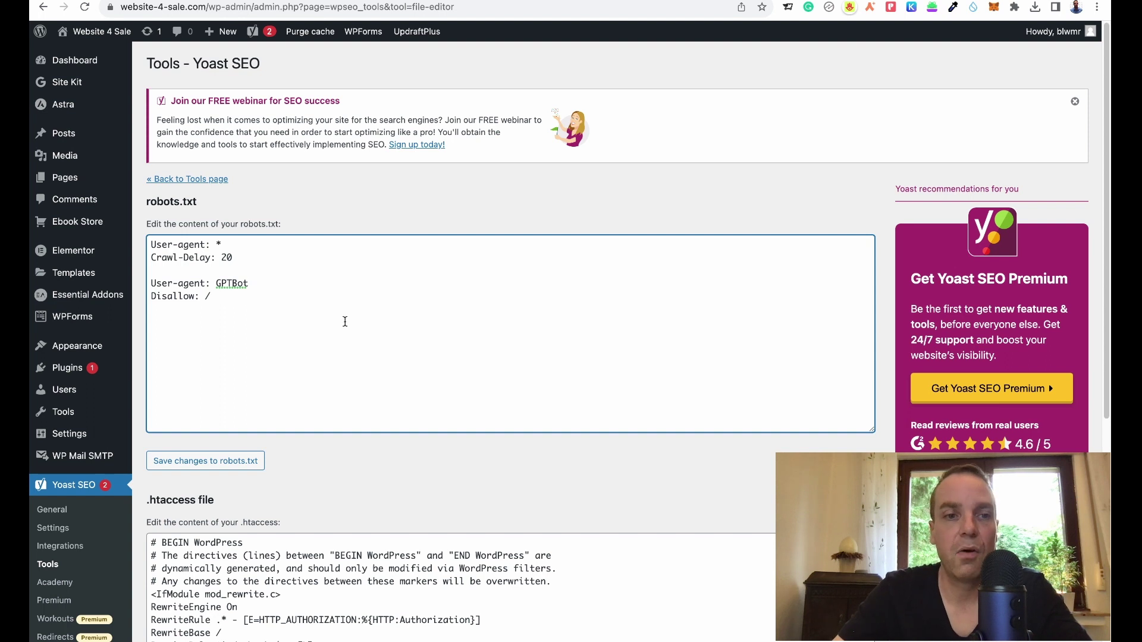
key("Return")
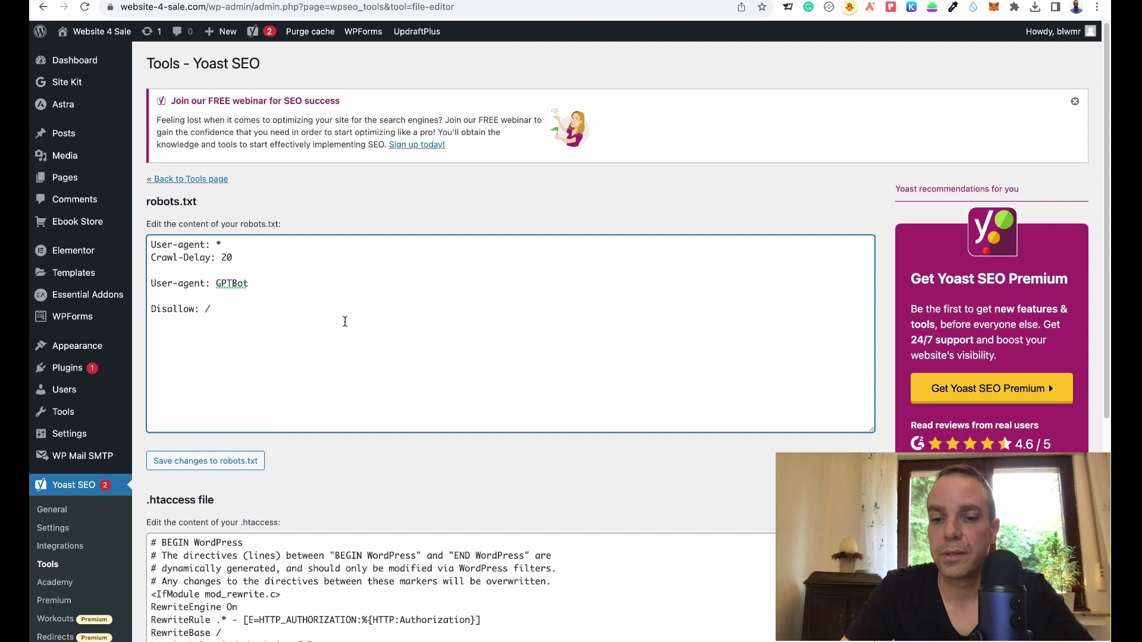
type("Allow")
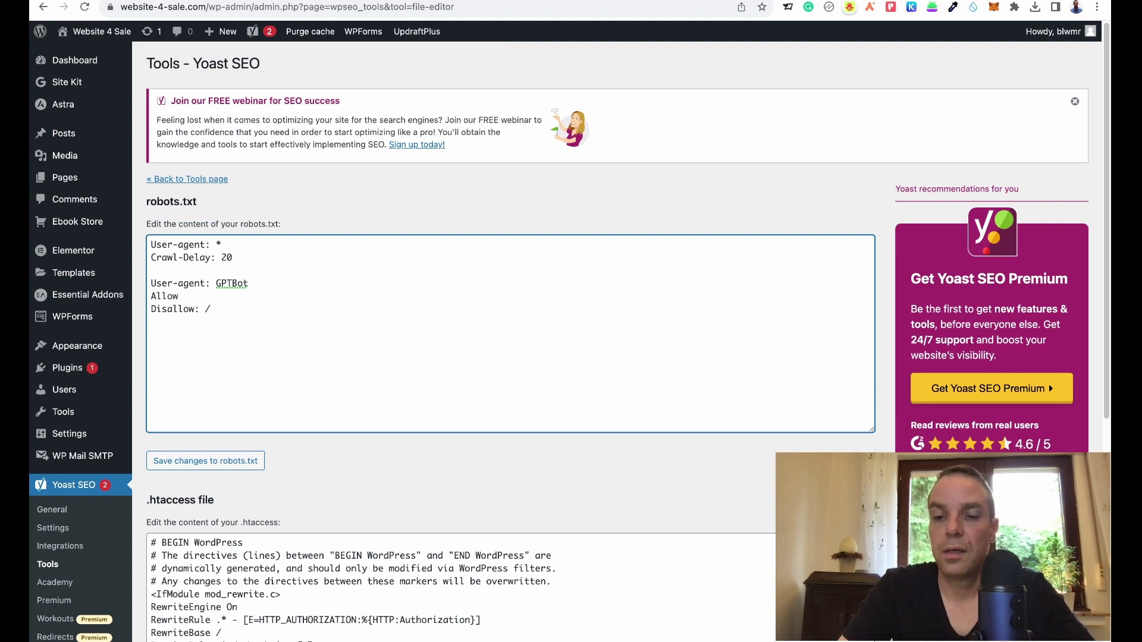
type(": ")
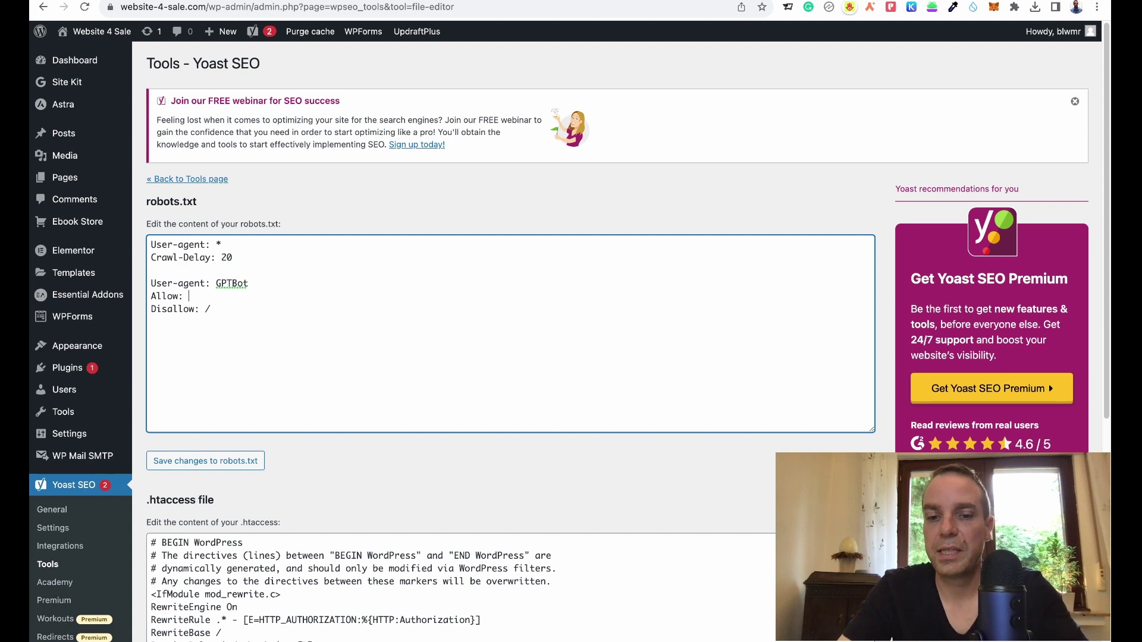
type("/")
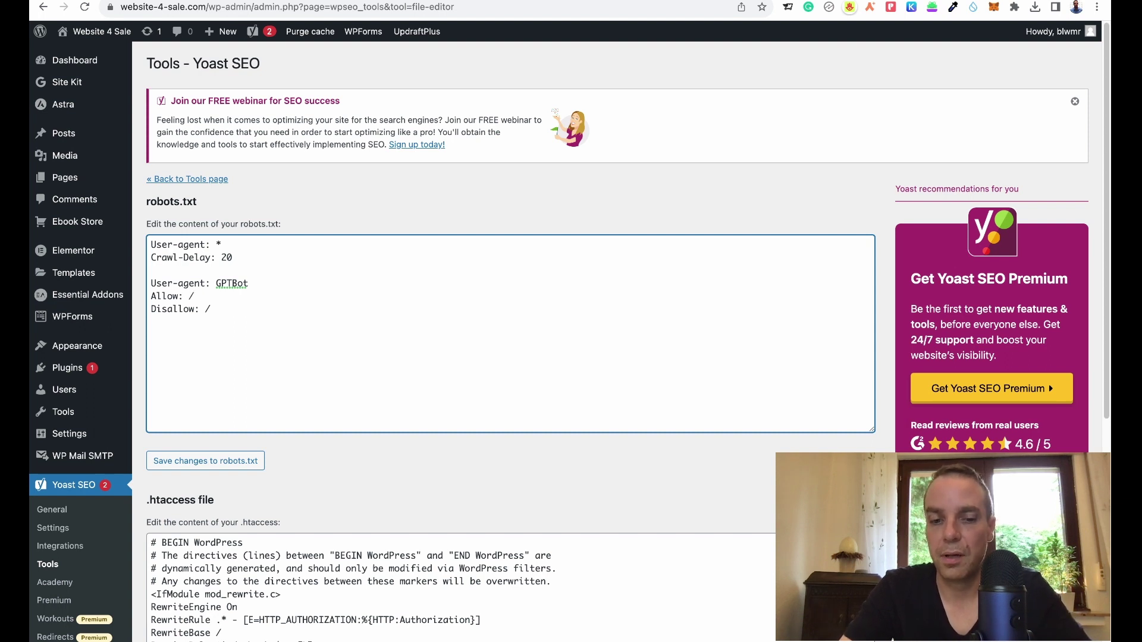
type("Fol")
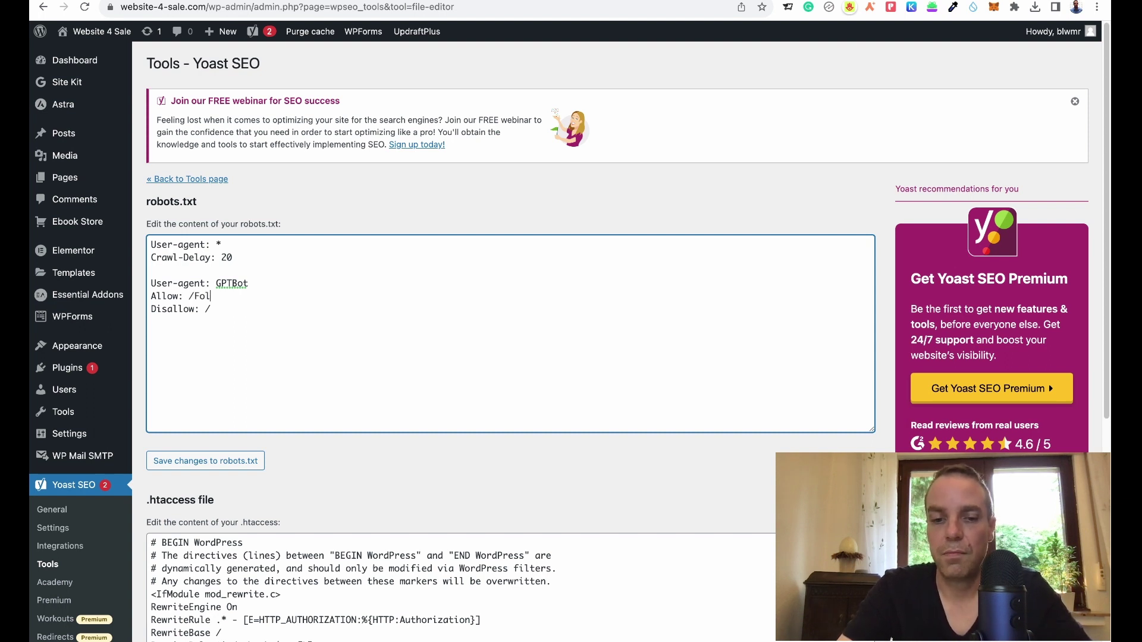
type("der1")
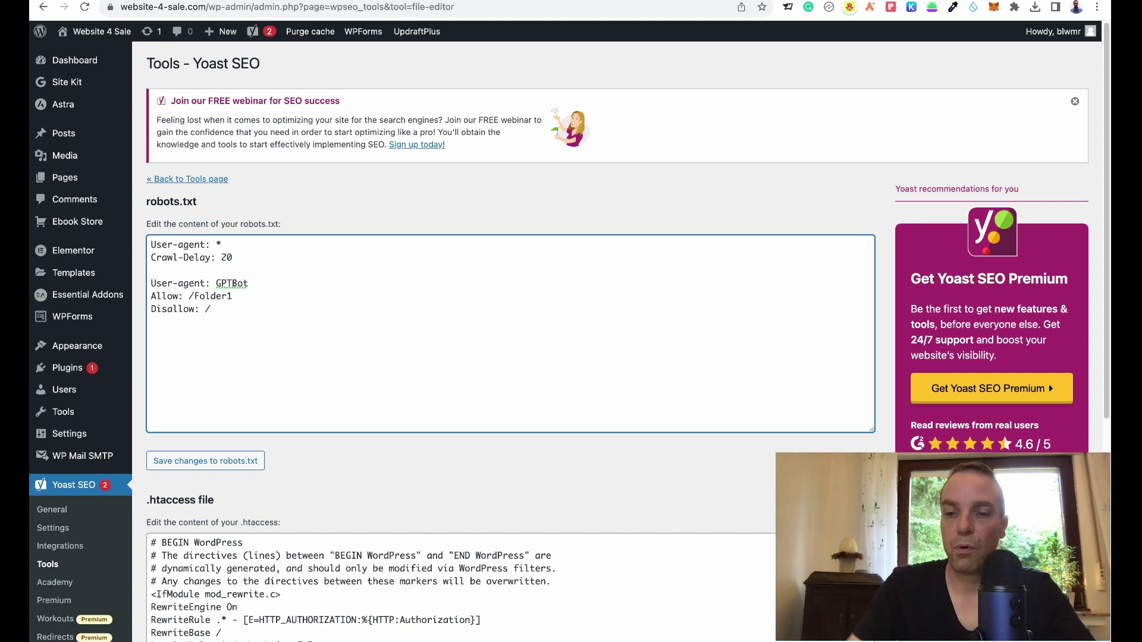
Step: Remove the whole "Allow: /Folder1" line from the GPTBot rule in robots.txt
key("BackSpace")
key("BackSpace")
key("BackSpace")
key("BackSpace")
key("BackSpace")
key("BackSpace")
key("BackSpace")
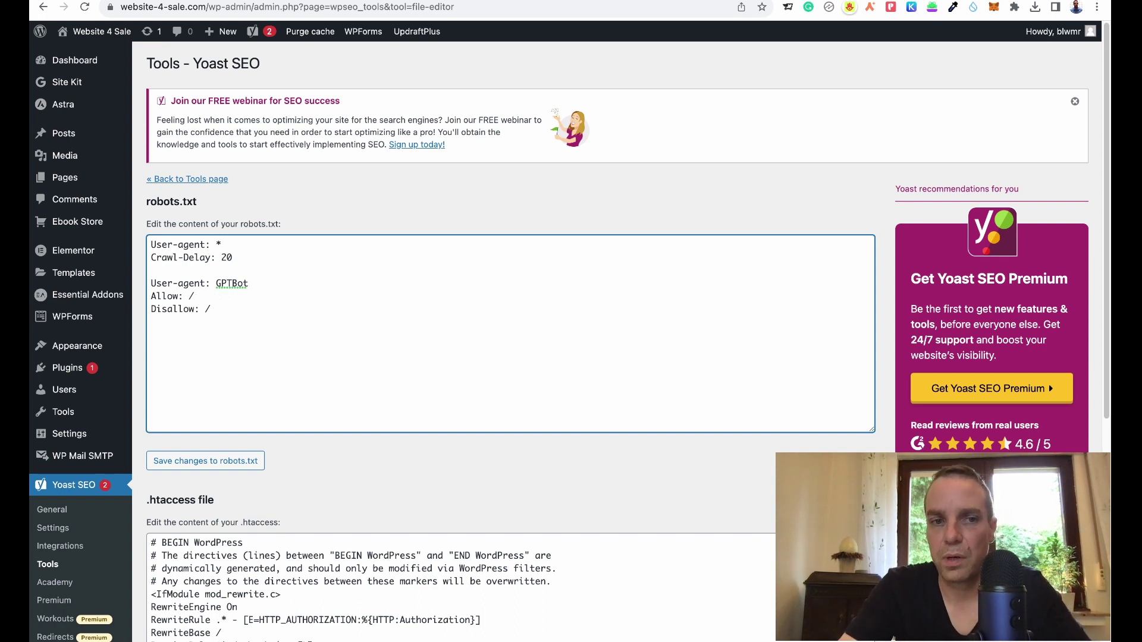
key("BackSpace")
key("BackSpace")
key("BackSpace")
key("BackSpace")
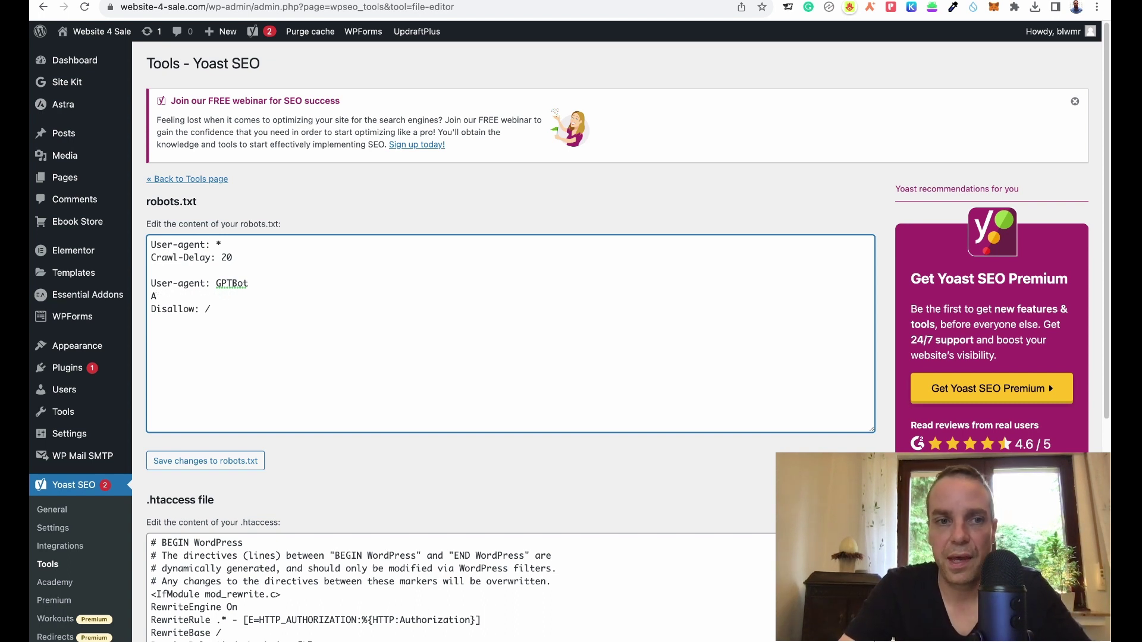
key("BackSpace")
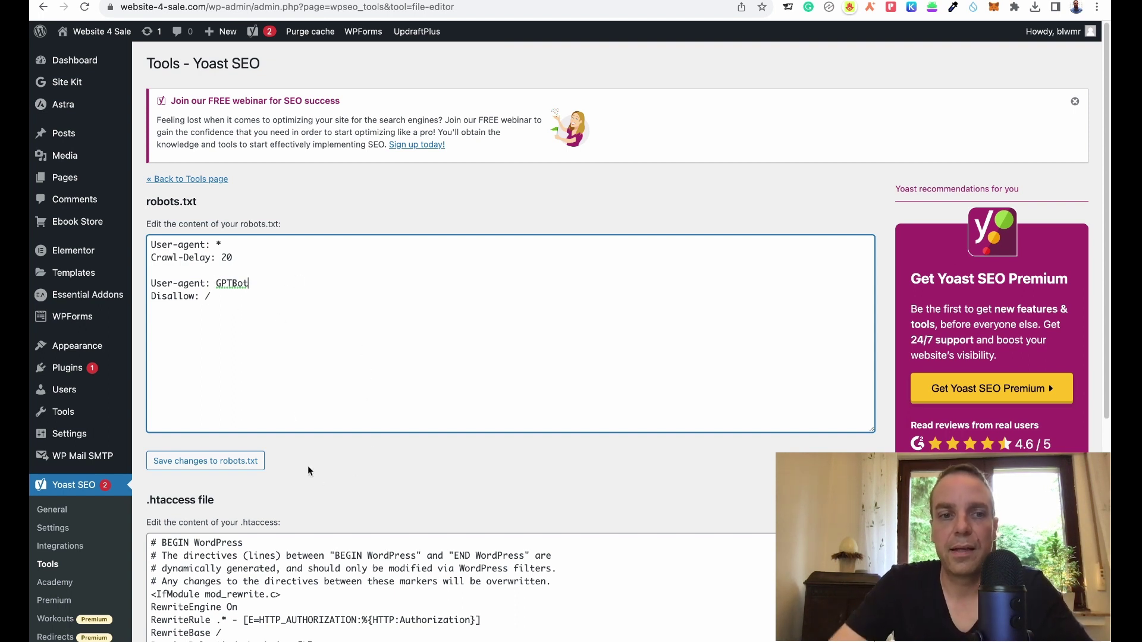
Step: Save the changes made to the robots.txt file
left_click(212, 465)
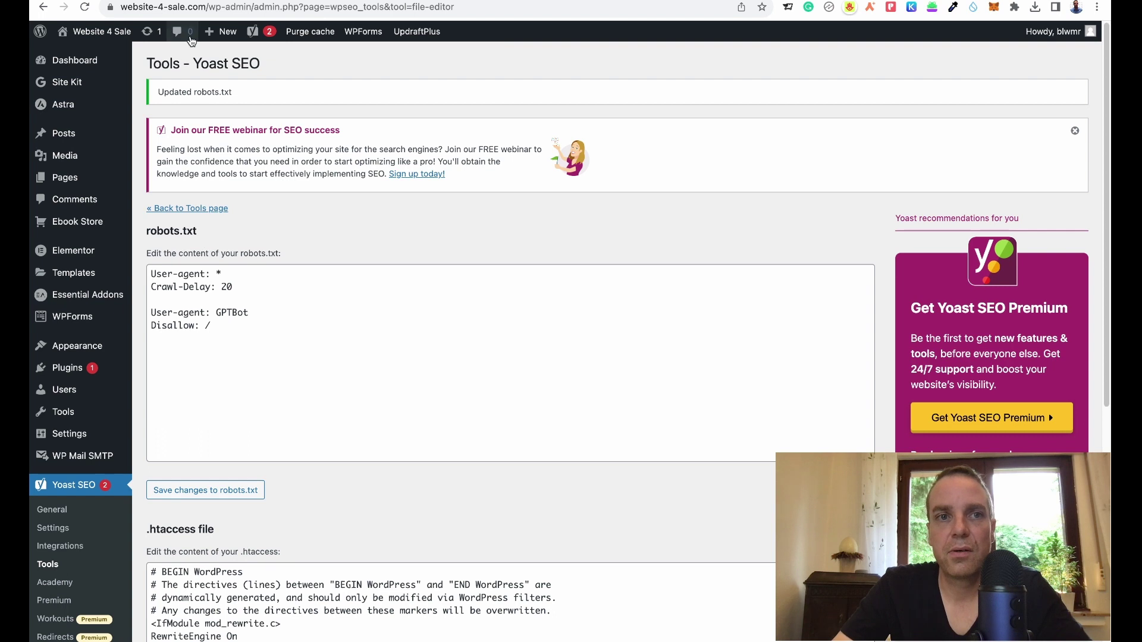
Step: View the site's live robots file at website-4-sale.com/robots.txt and return to the file editor
left_click(206, 9)
left_click(209, 8)
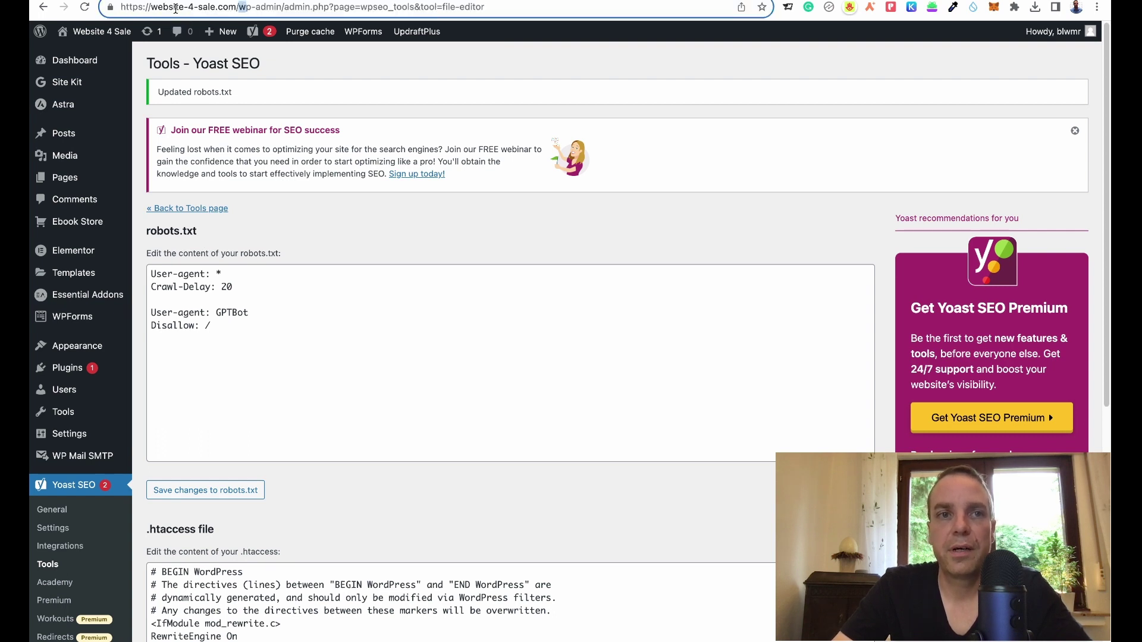
left_click_drag(239, 7, 482, 4)
type("ro")
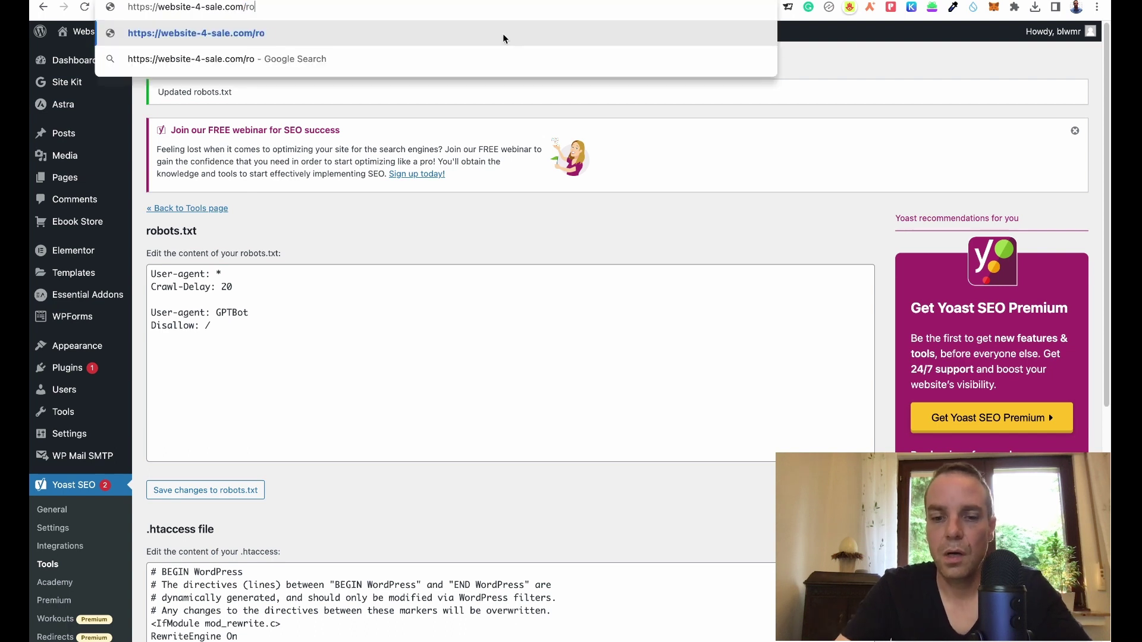
type("bots.")
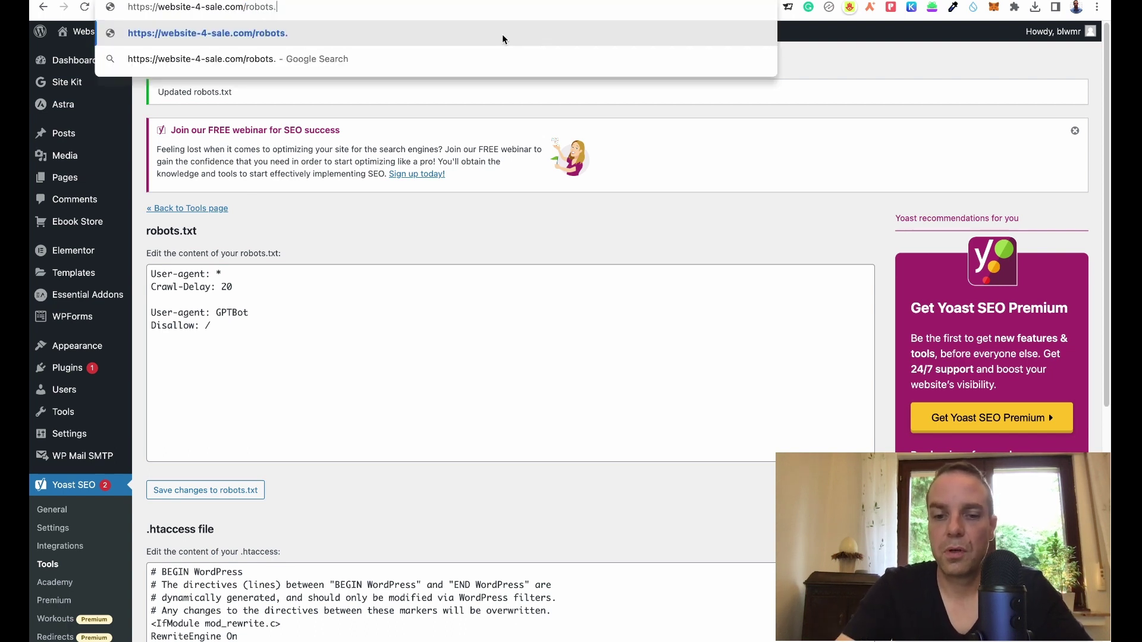
type("txt")
key("Return")
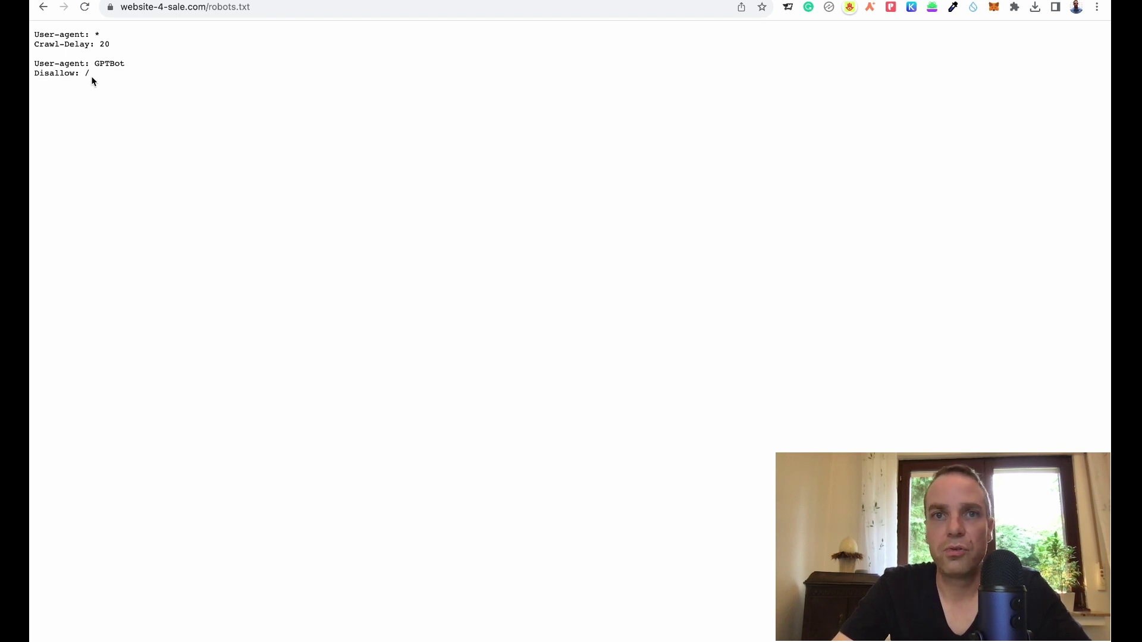
left_click(43, 9)
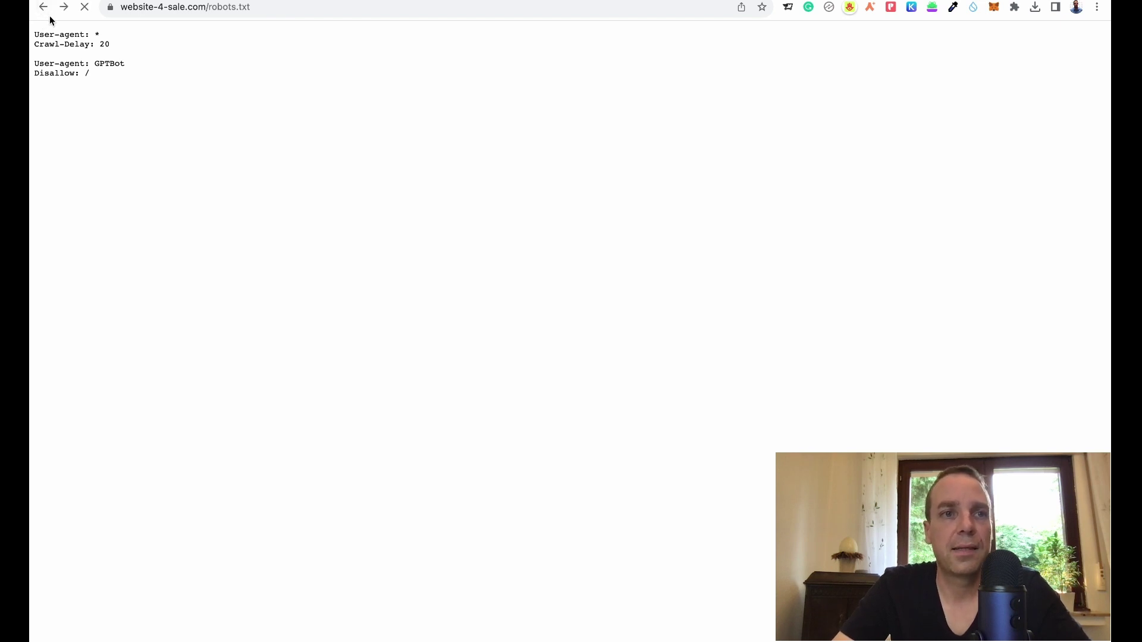